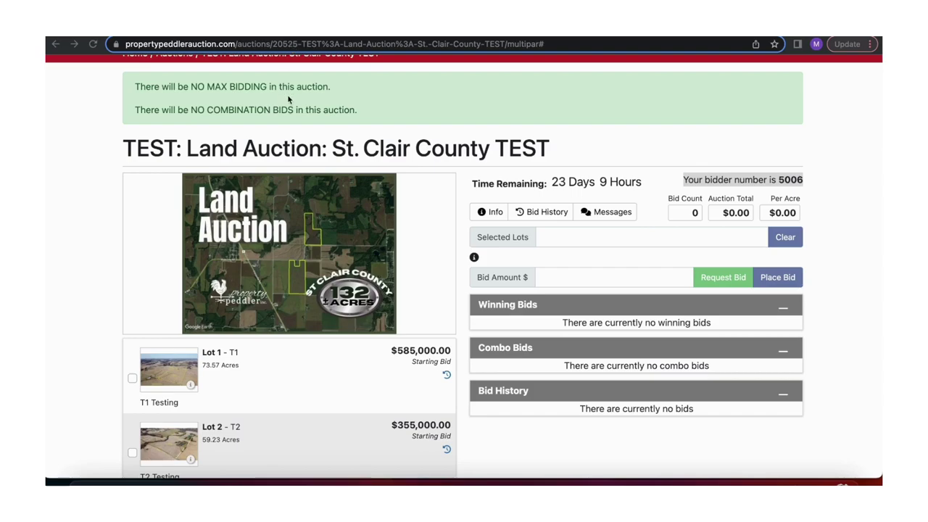
# Step: Highlight the two auction notice lines and the bidder number line
pyautogui.moveTo(135, 86); pyautogui.dragTo(356, 111)
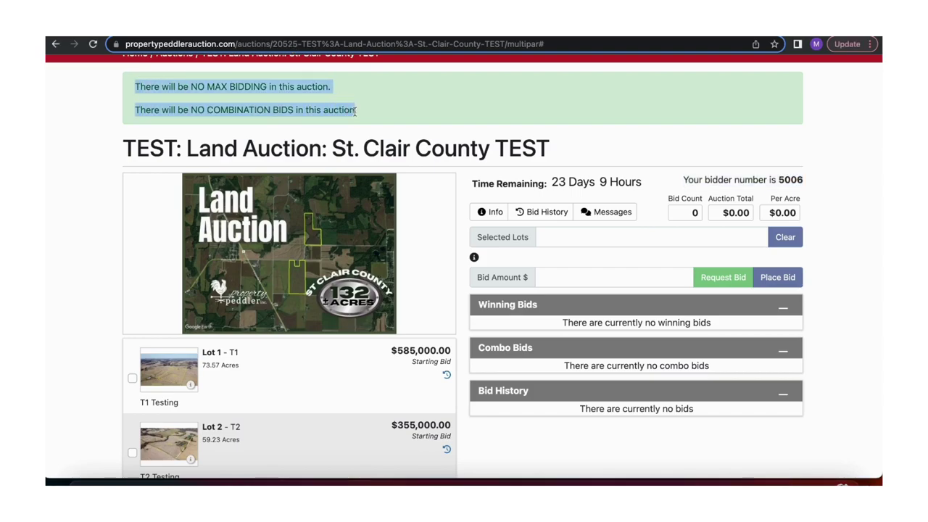
pyautogui.click(392, 113)
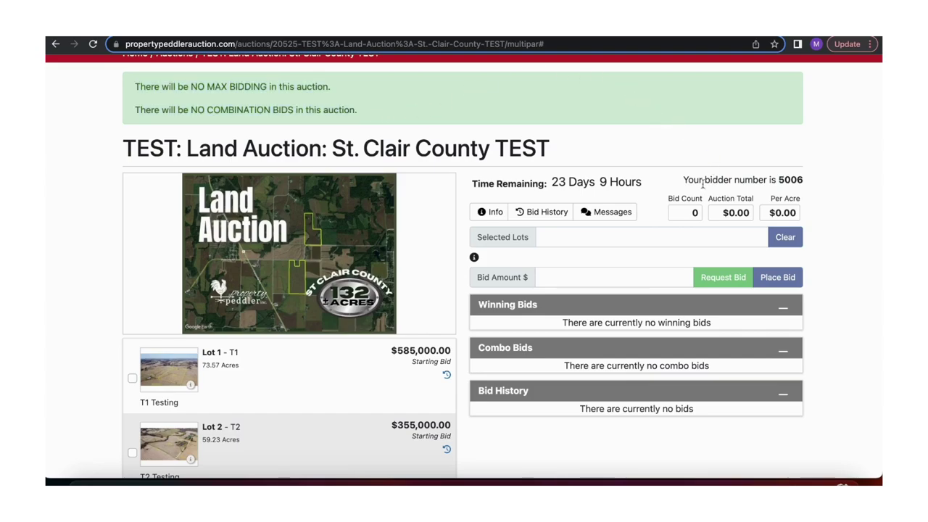
pyautogui.moveTo(673, 179); pyautogui.dragTo(778, 180)
pyautogui.click(818, 188)
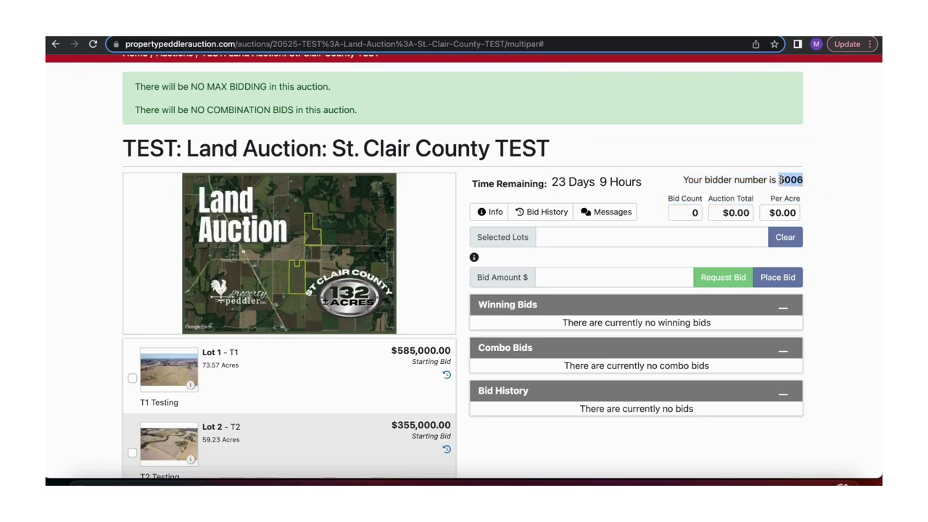
# Step: Read the Auction Announcement! message, starting and then discarding a new message
pyautogui.scroll(-1, 604, 211)
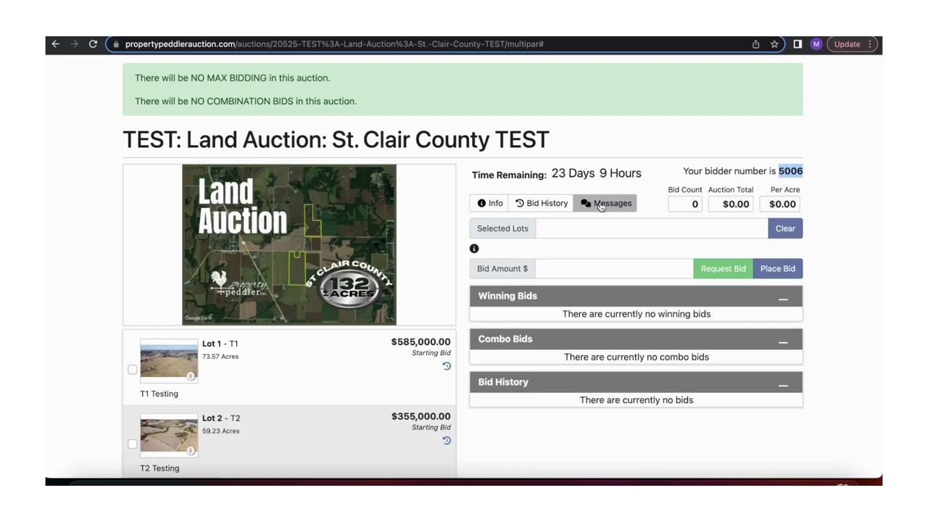
pyautogui.click(601, 205)
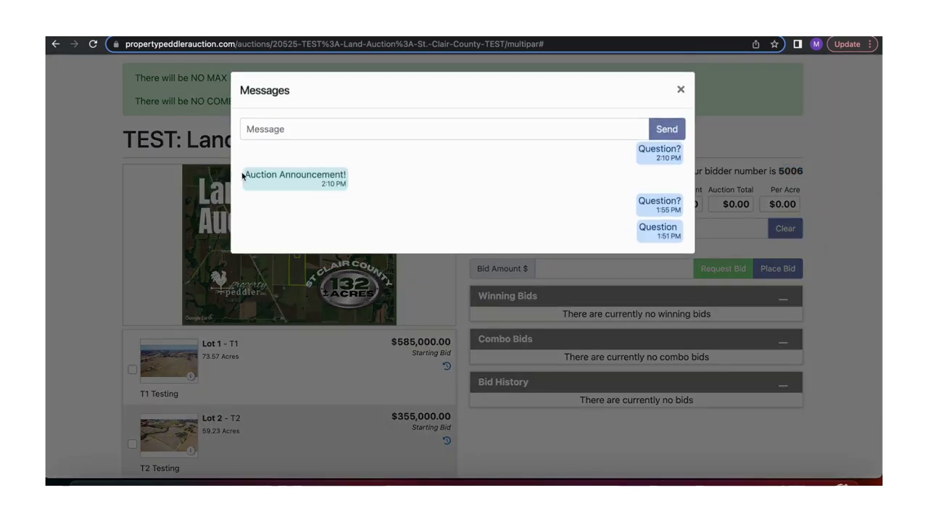
pyautogui.moveTo(241, 176); pyautogui.dragTo(379, 174)
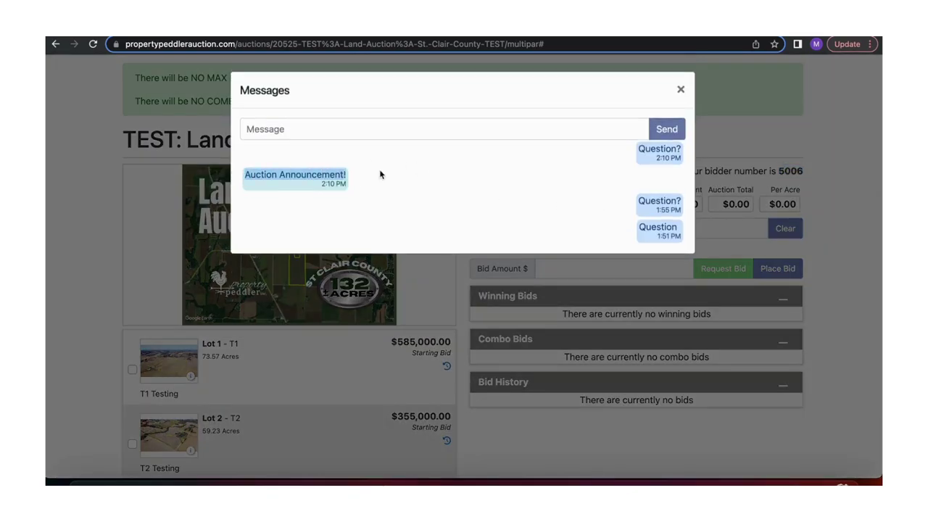
pyautogui.click(600, 133)
pyautogui.write('If')
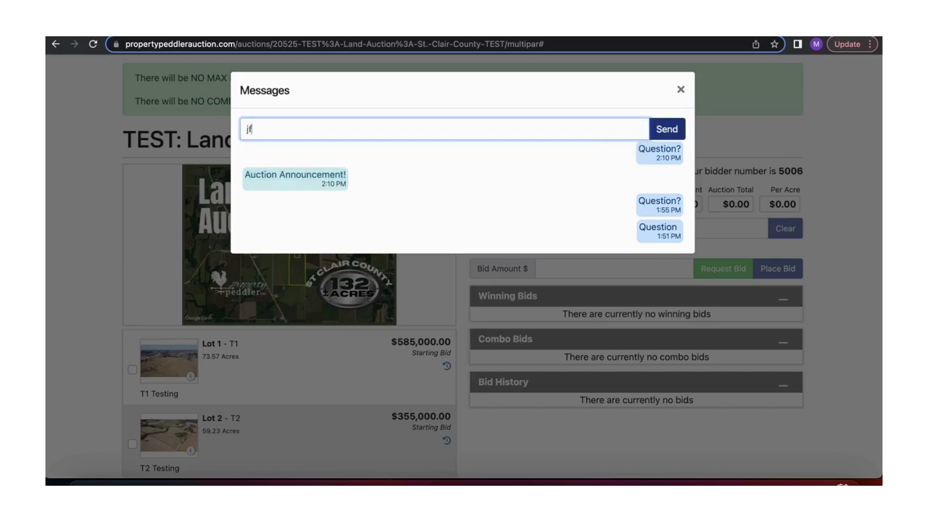
pyautogui.press('BackSpace')
pyautogui.press('BackSpace')
pyautogui.press('BackSpace')
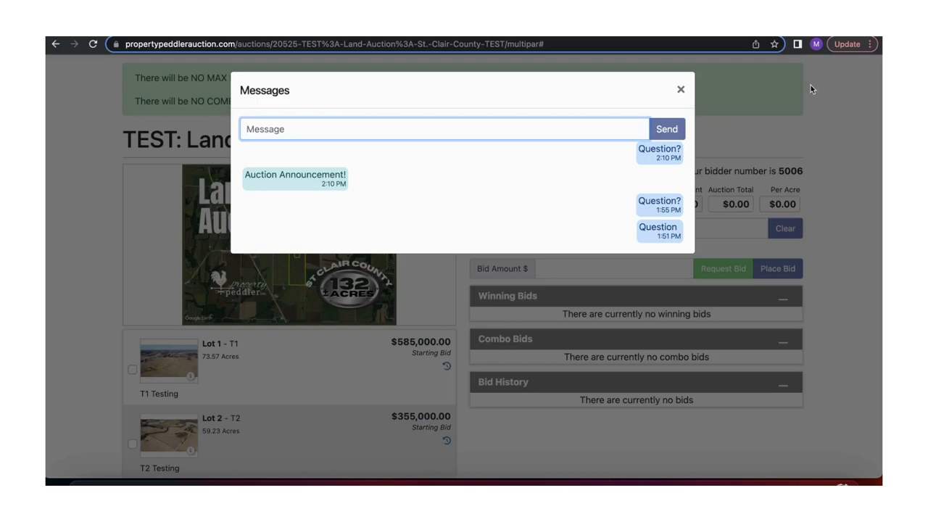
pyautogui.click(681, 90)
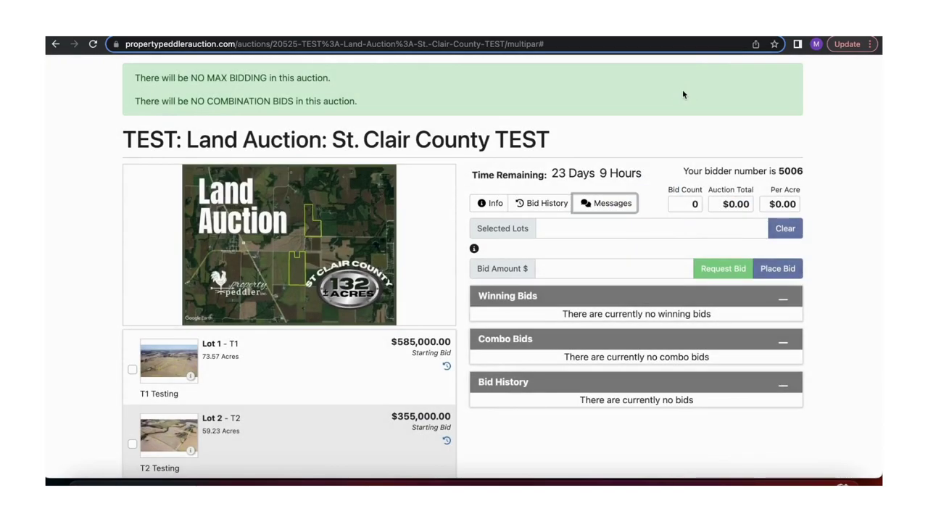
# Step: Reopen the auction message thread to read the replies, then close it
pyautogui.click(617, 203)
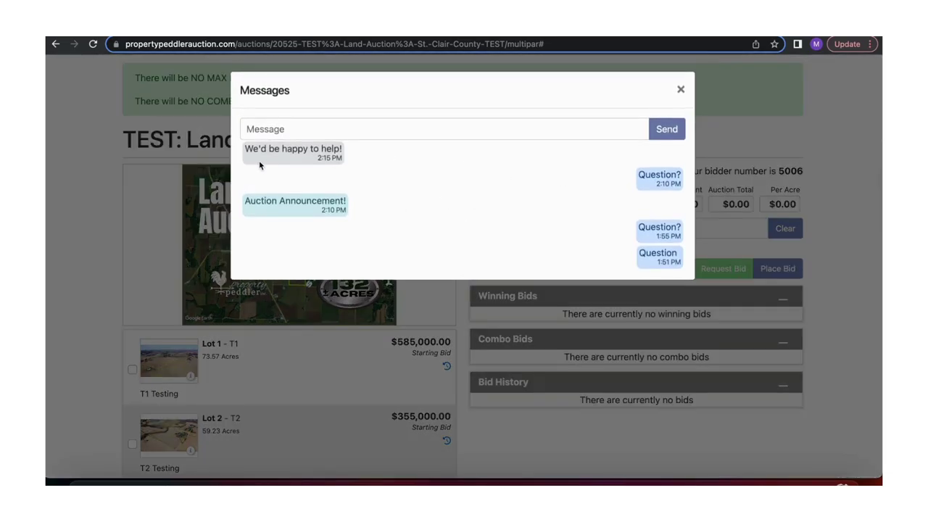
pyautogui.click(680, 91)
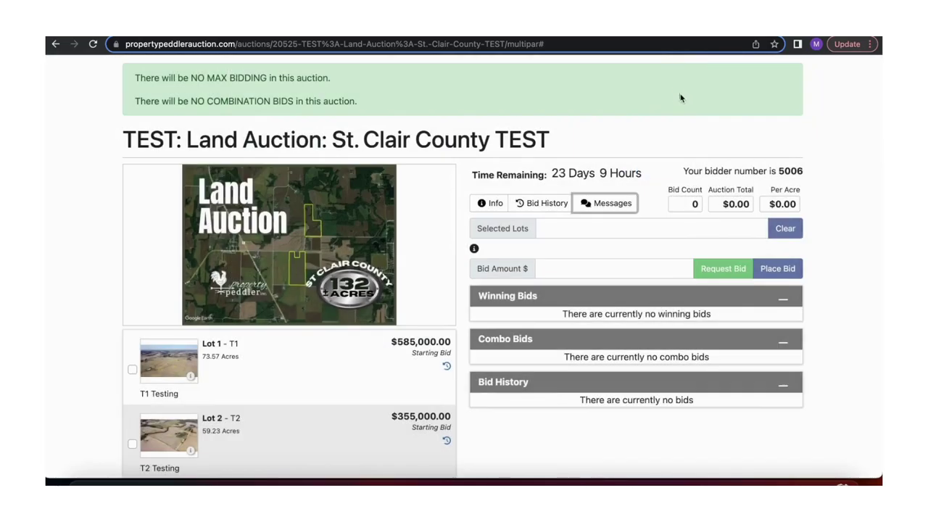
pyautogui.scroll(-3, 664, 244)
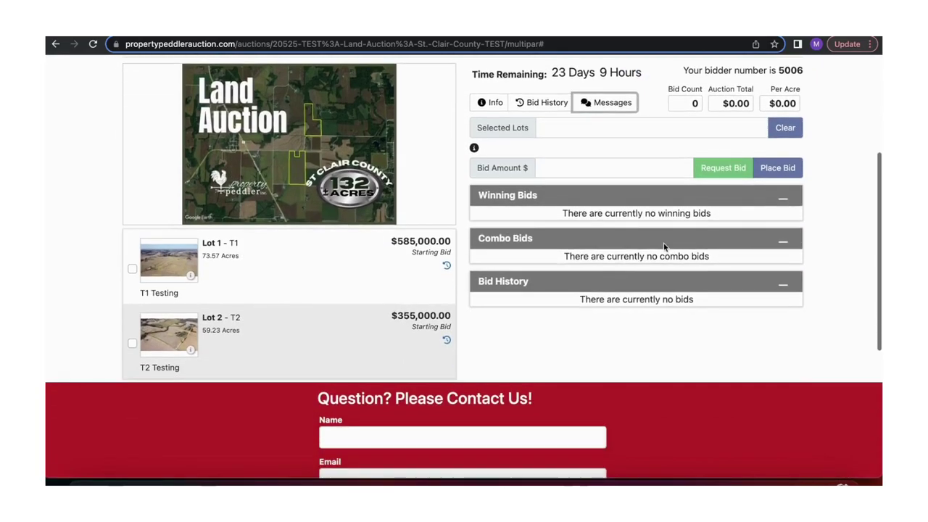
# Step: View Lot 1's T1 details, including its auction info, terms and contacts
pyautogui.click(173, 273)
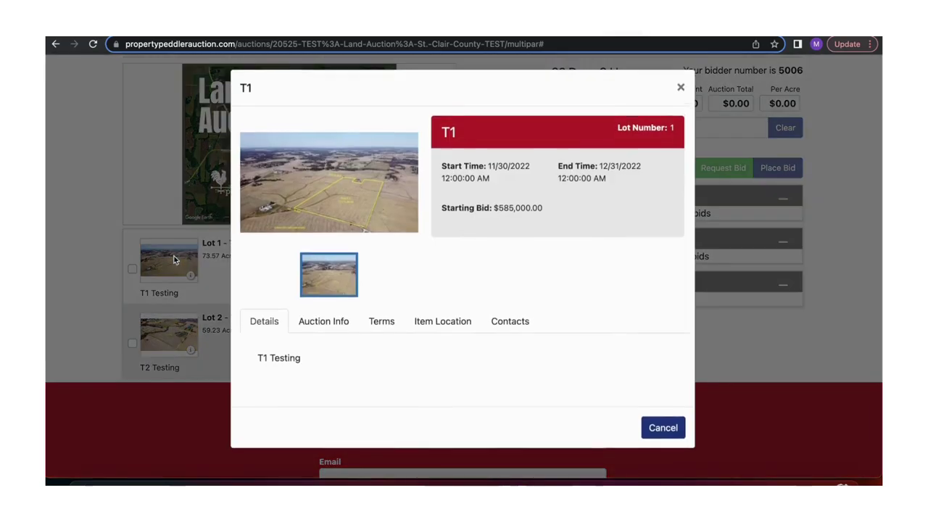
pyautogui.click(308, 327)
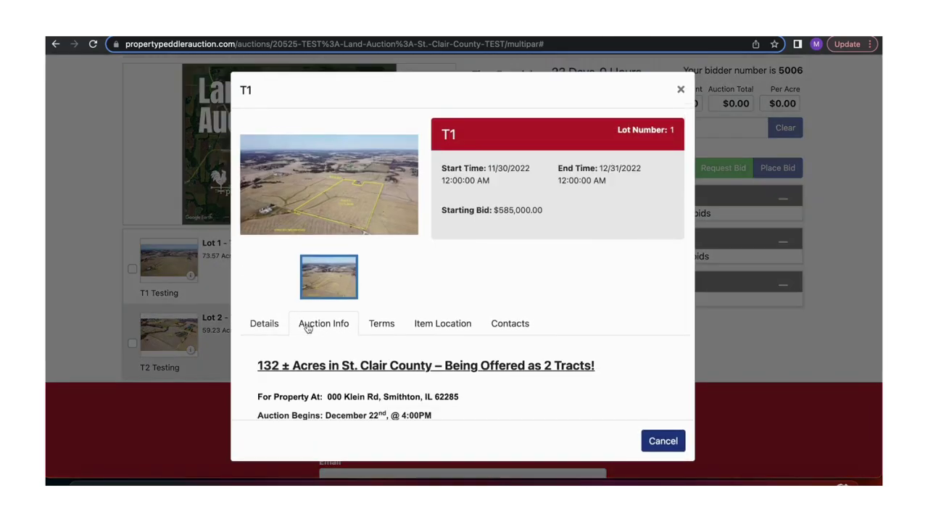
pyautogui.click(378, 325)
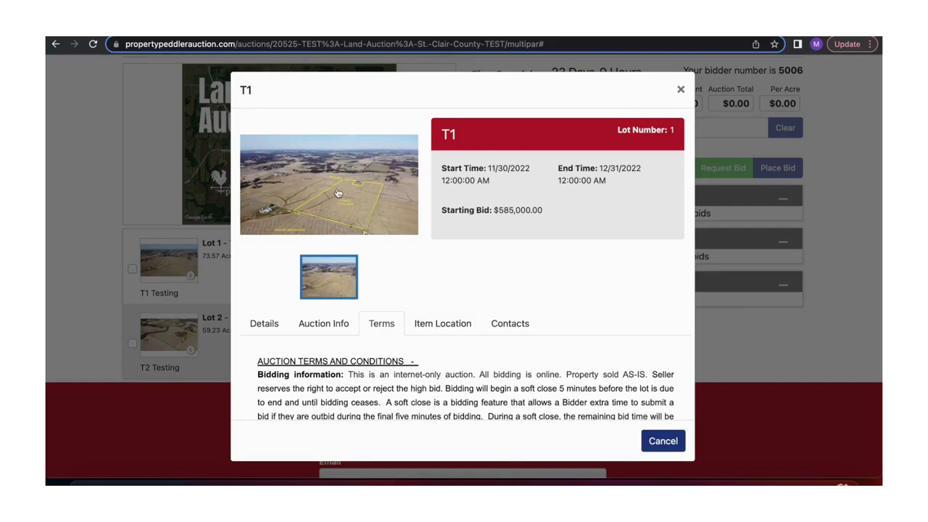
pyautogui.click(514, 336)
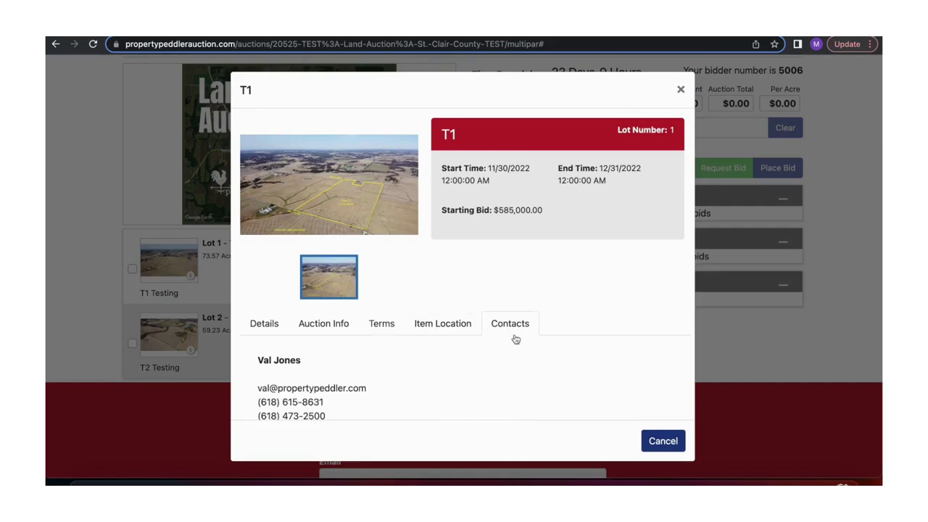
# Step: Enlarge and zoom the Tract 1 photo, then close the photo and lot details
pyautogui.click(316, 217)
pyautogui.click(343, 242)
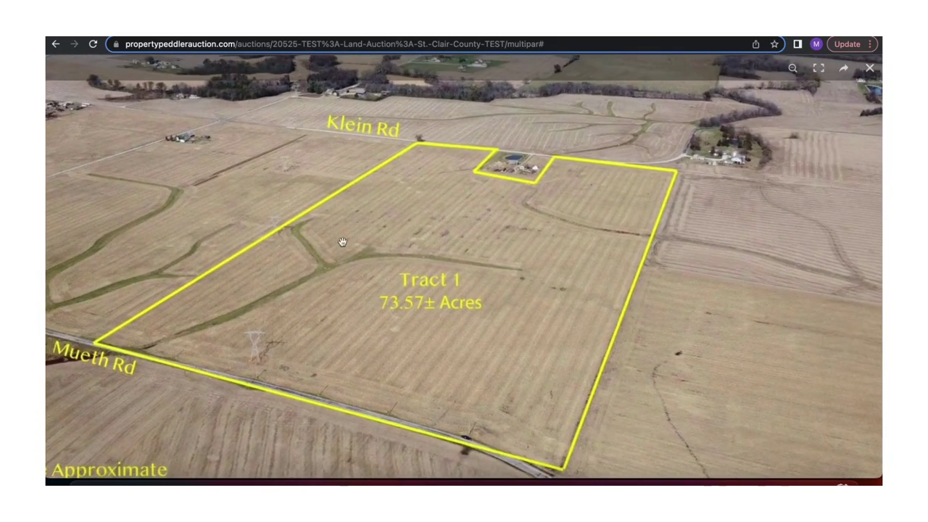
pyautogui.click(342, 242)
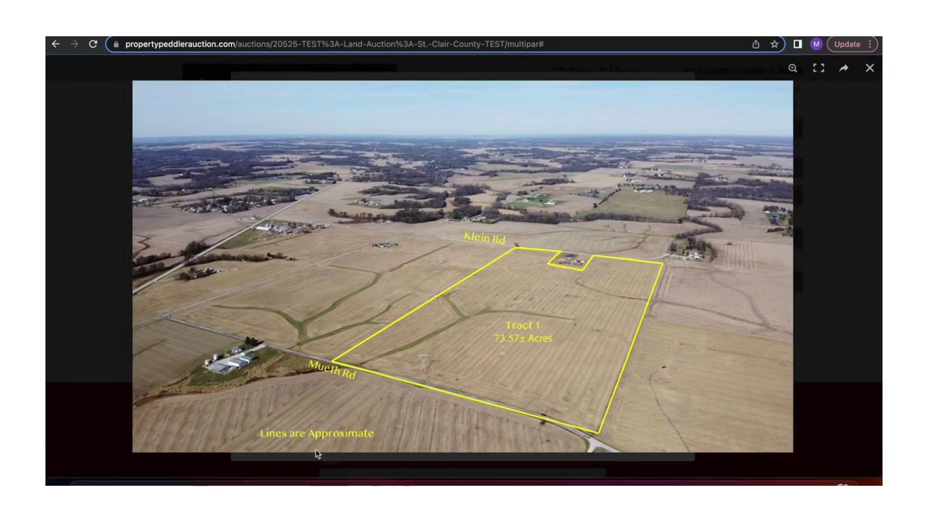
pyautogui.click(102, 350)
pyautogui.click(101, 347)
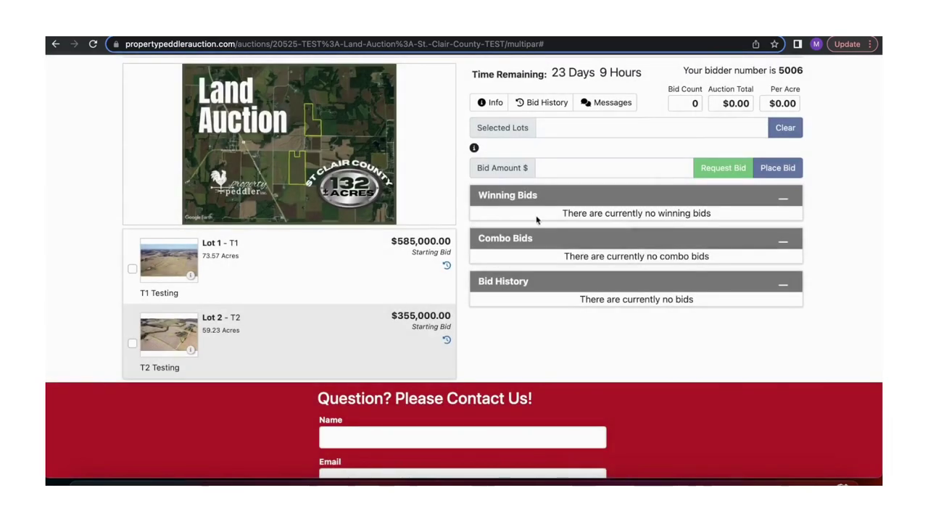
pyautogui.scroll(1, 681, 226)
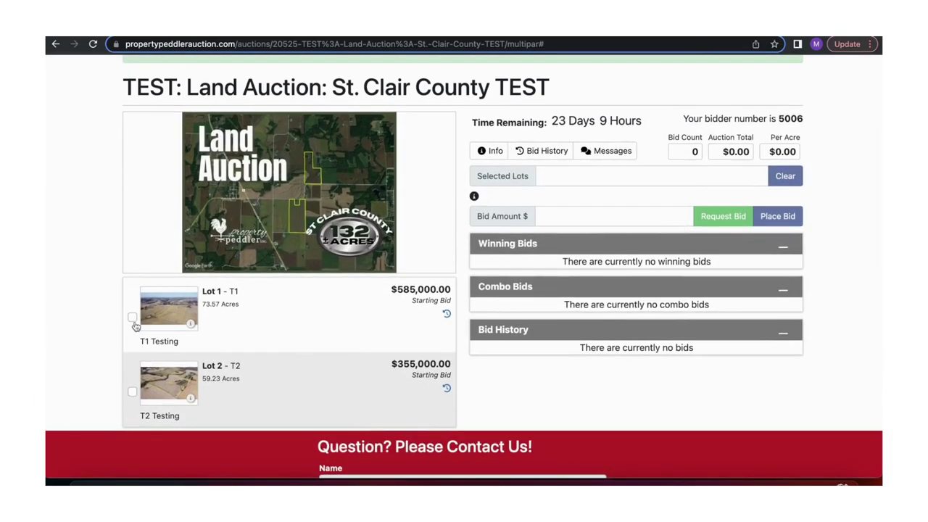
# Step: Place a $585,000 bid on Lot 1 and highlight your bidder number
pyautogui.click(132, 319)
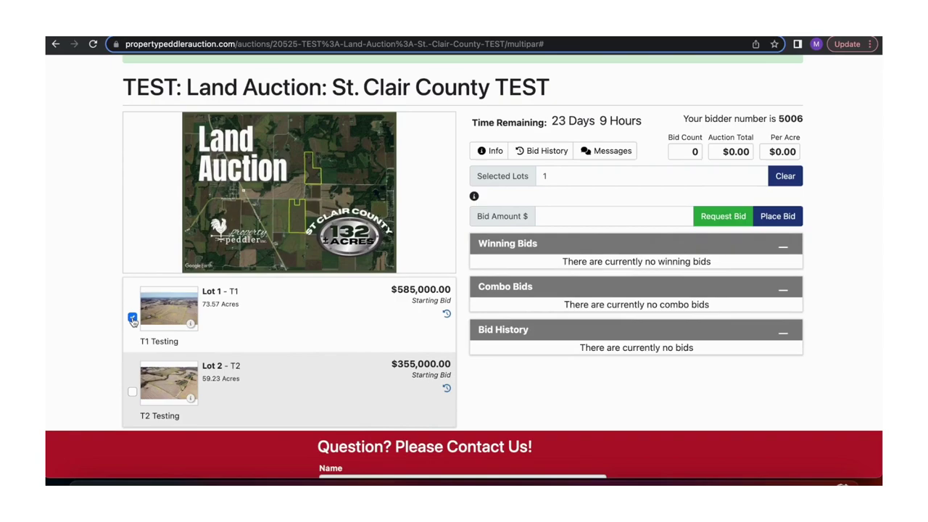
pyautogui.click(582, 216)
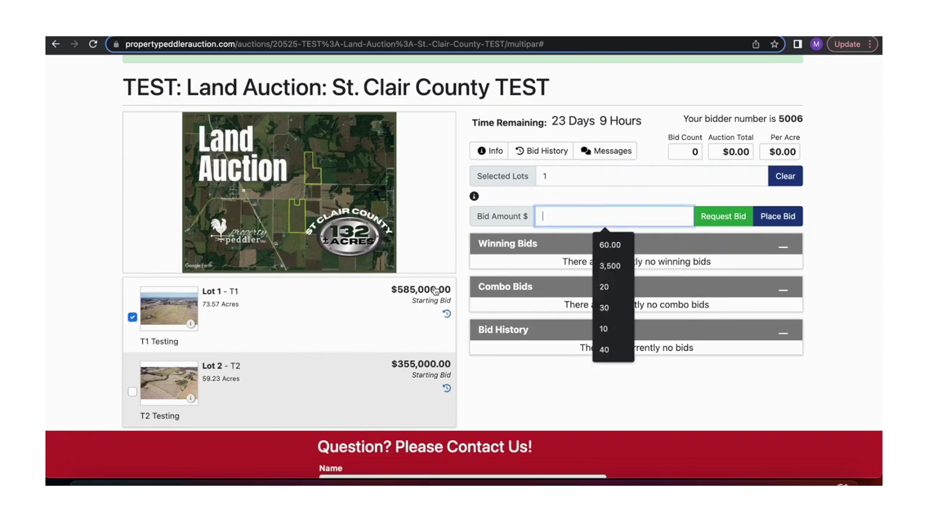
pyautogui.write('585000')
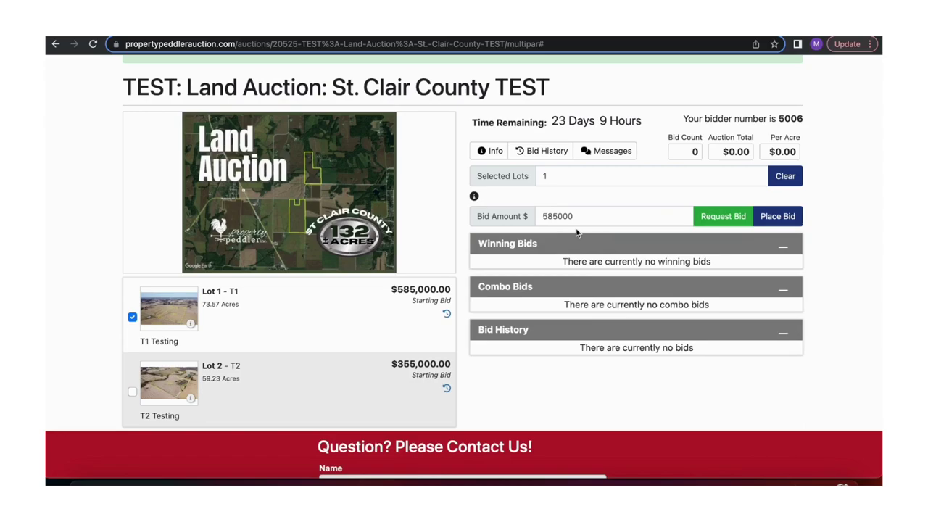
pyautogui.click(773, 221)
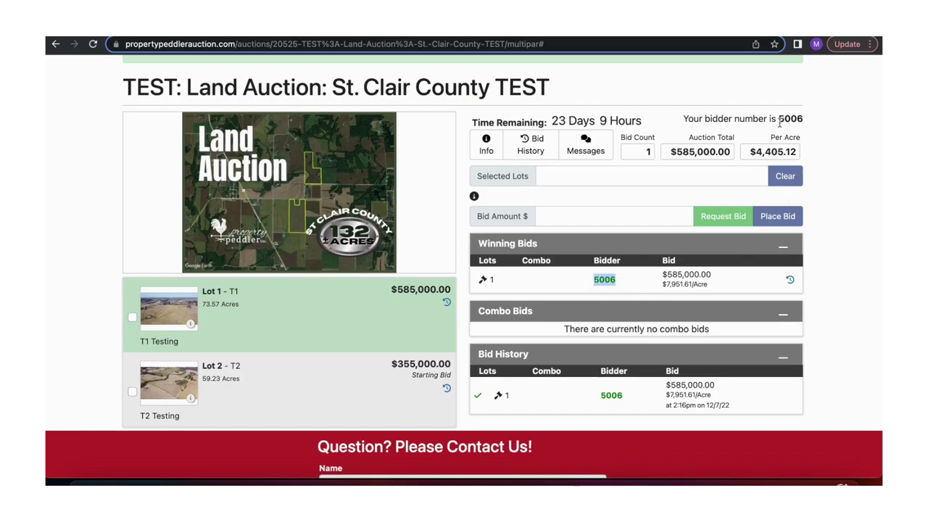
pyautogui.moveTo(781, 118); pyautogui.dragTo(824, 130)
# Step: Bid the requested $355,000 minimum on Lot 2, then highlight the rival bidder on Lot 1
pyautogui.click(824, 131)
pyautogui.click(133, 393)
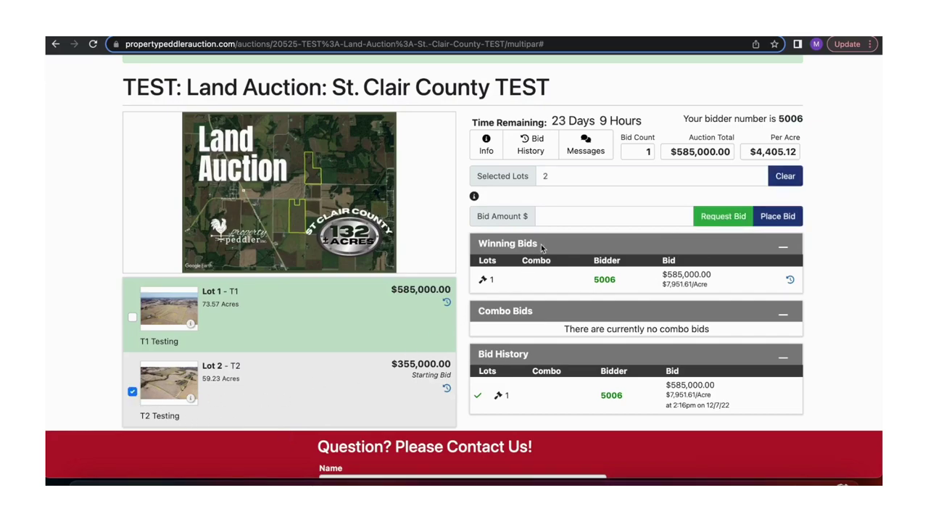
pyautogui.click(718, 211)
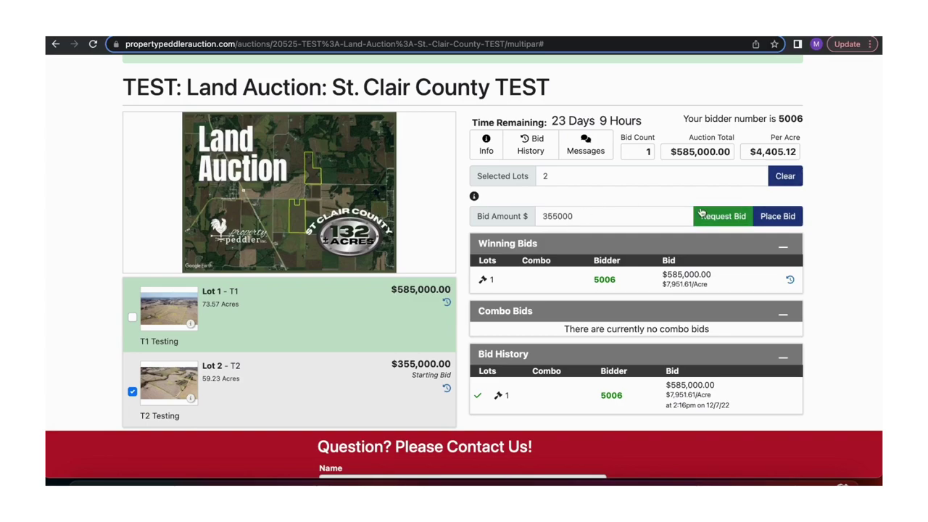
pyautogui.moveTo(397, 363); pyautogui.dragTo(452, 364)
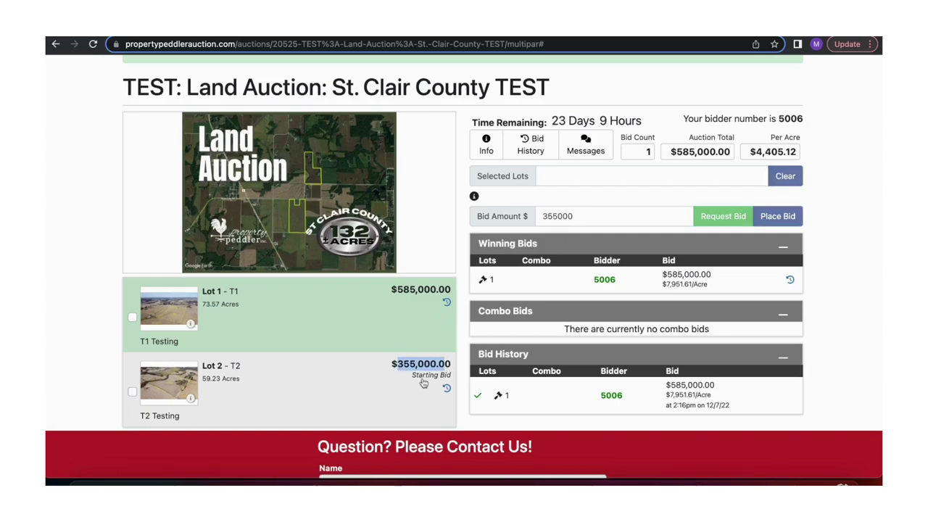
pyautogui.click(283, 400)
pyautogui.click(797, 215)
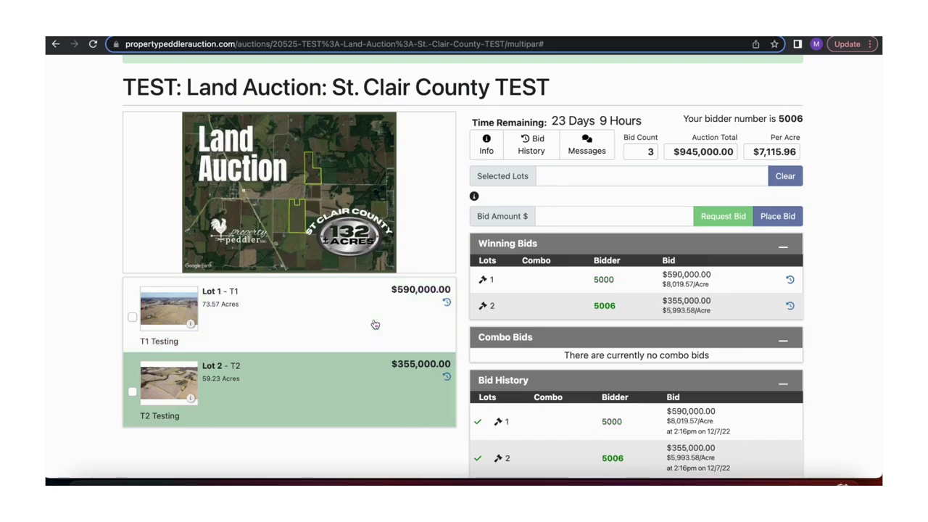
pyautogui.doubleClick(598, 279)
pyautogui.click(628, 286)
# Step: Bid $600,000 on Lot 1, replacing an initial 595000 entry
pyautogui.click(133, 319)
pyautogui.click(548, 217)
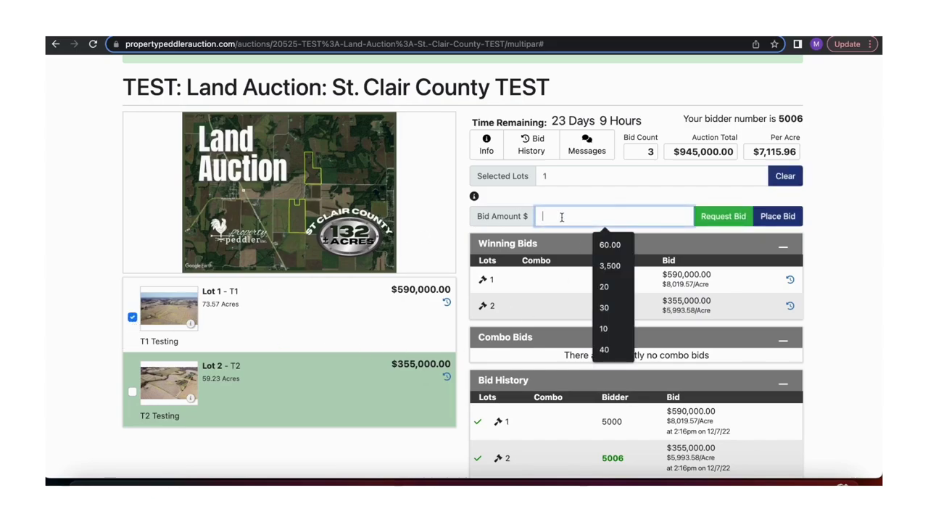
pyautogui.write('595000')
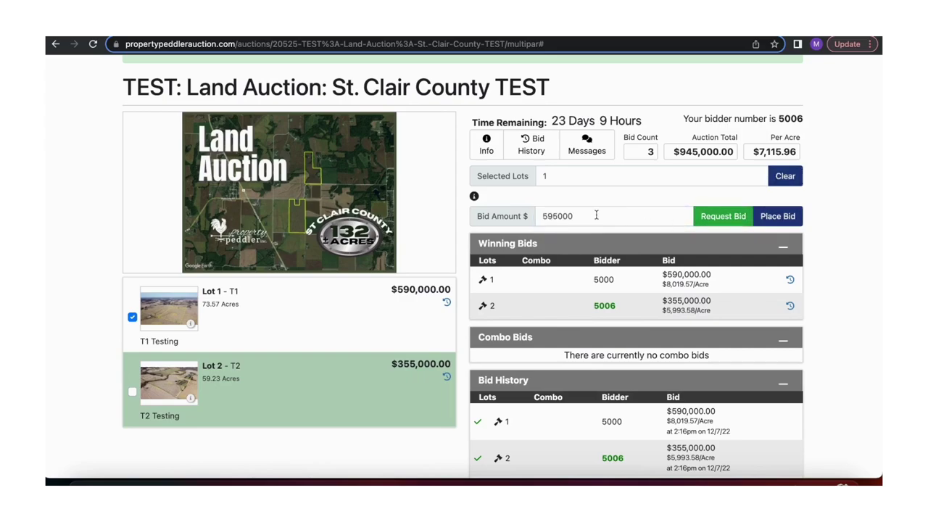
pyautogui.click(558, 219)
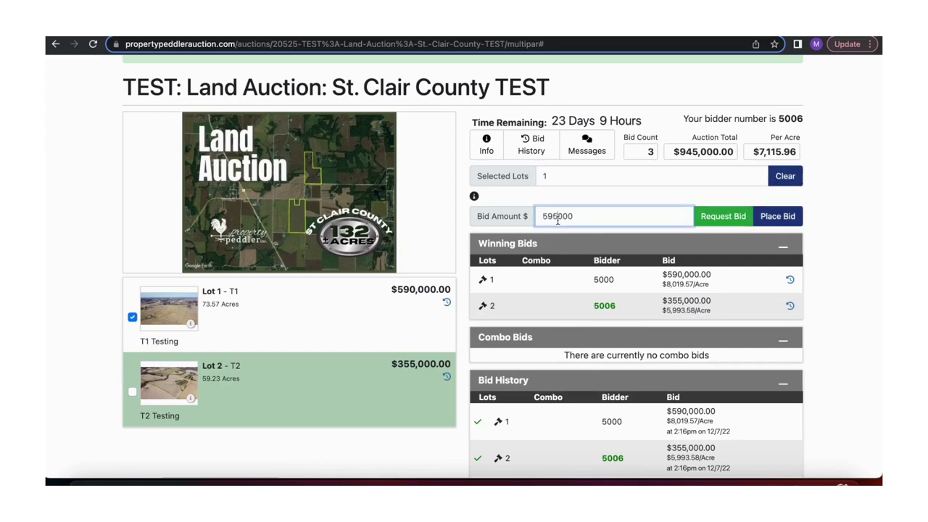
pyautogui.press('BackSpace')
pyautogui.press('BackSpace')
pyautogui.press('BackSpace')
pyautogui.press('BackSpace')
pyautogui.press('BackSpace')
pyautogui.press('BackSpace')
pyautogui.write('600000')
pyautogui.click(793, 213)
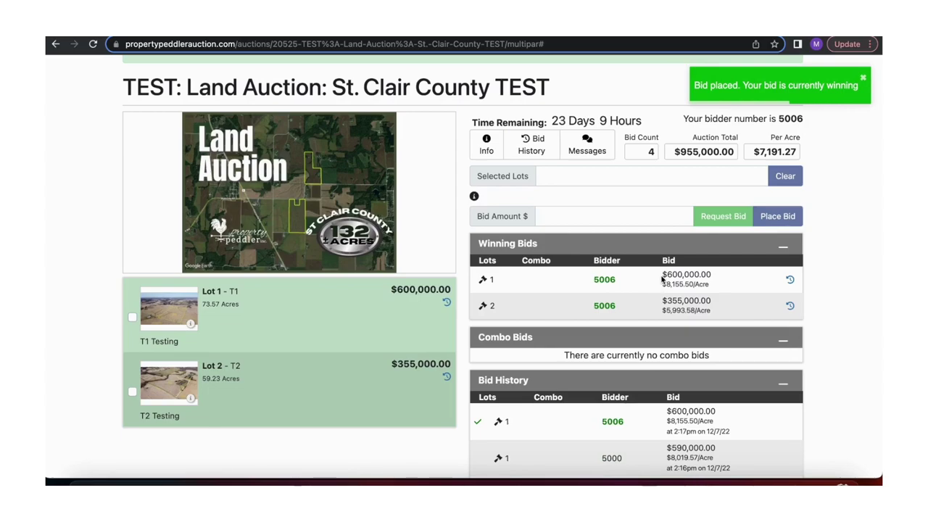
# Step: Highlight the new $600,000 winning bid and its per-acre price
pyautogui.moveTo(661, 275); pyautogui.dragTo(716, 278)
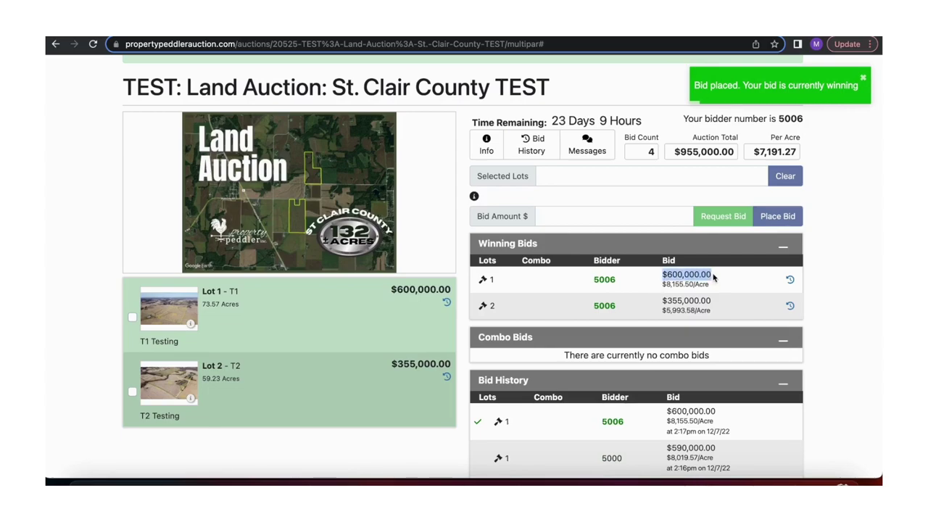
pyautogui.click(657, 289)
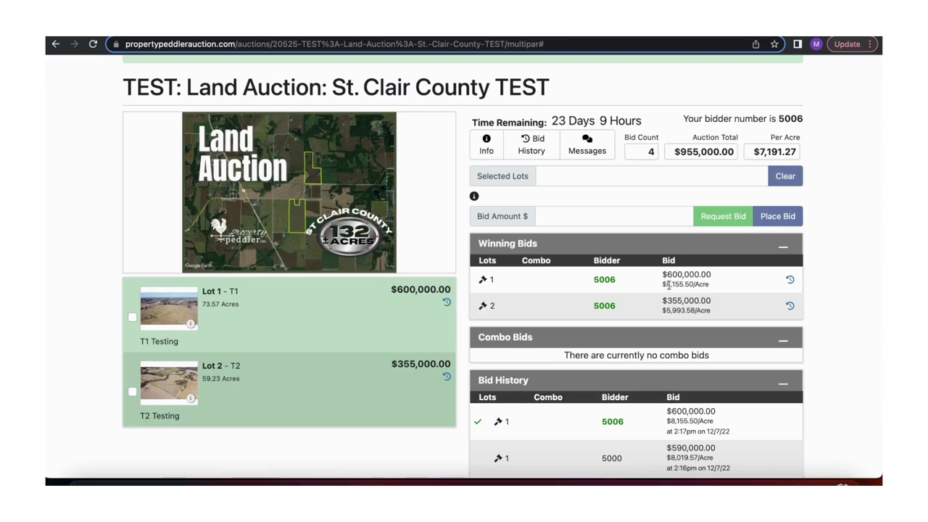
pyautogui.moveTo(665, 284); pyautogui.dragTo(714, 287)
pyautogui.click(713, 284)
# Step: Submit a $603,000 bid on Lot 1 in place of the suggested 605000
pyautogui.scroll(1, 713, 284)
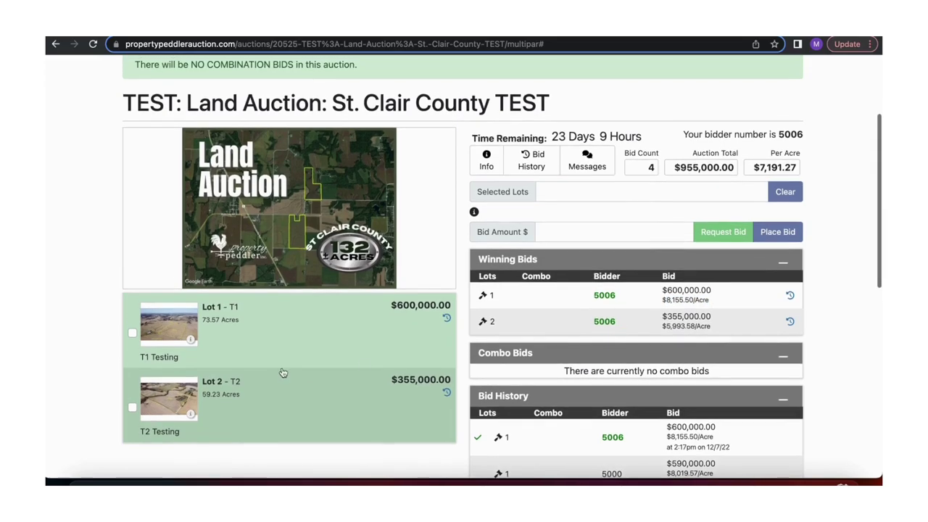
pyautogui.click(133, 334)
pyautogui.click(709, 243)
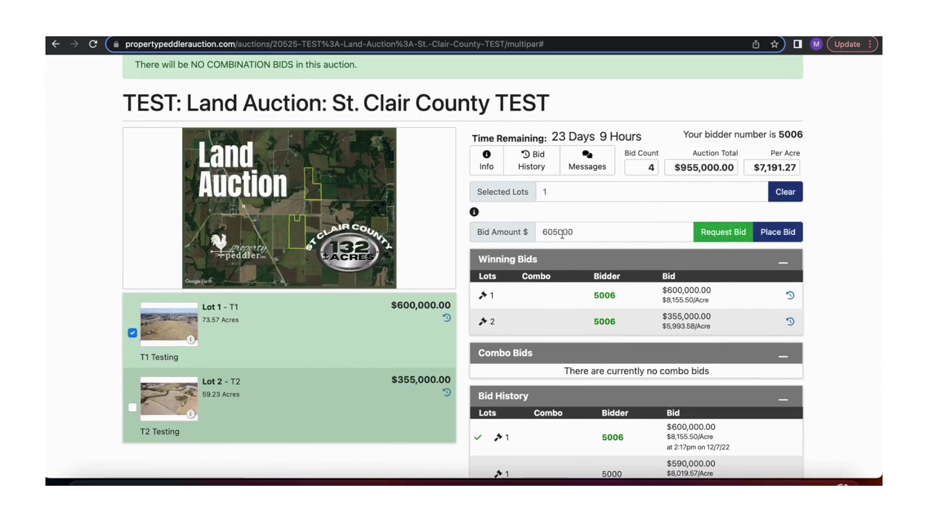
pyautogui.click(565, 232)
pyautogui.doubleClick(566, 232)
pyautogui.press('BackSpace')
pyautogui.write('603000')
pyautogui.click(781, 240)
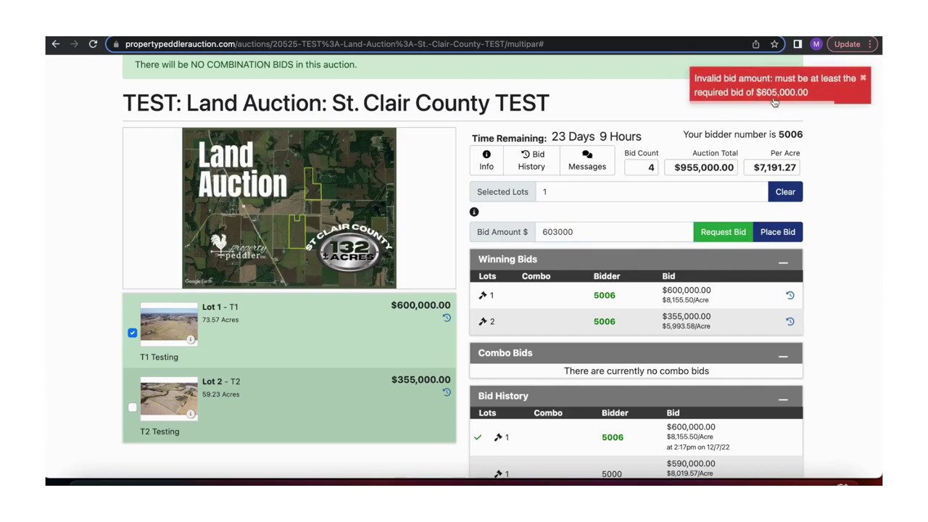